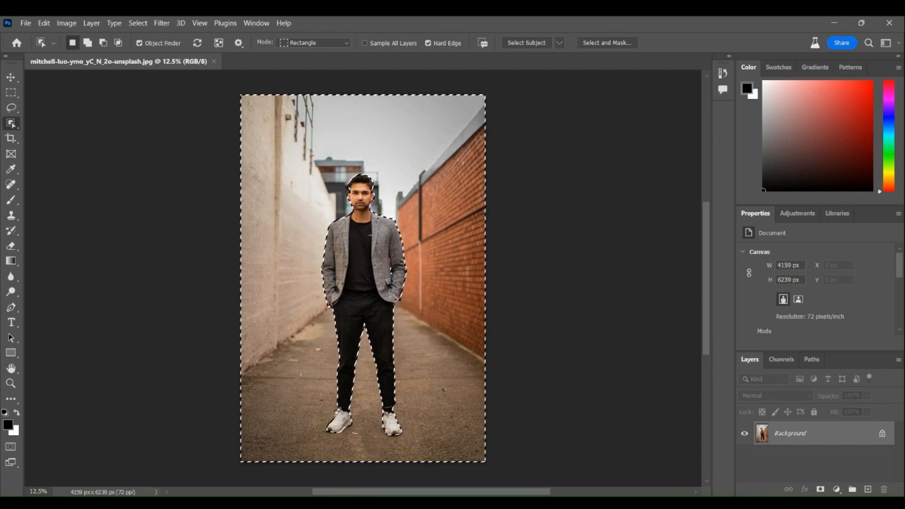
# Replace the background around the man using Generative Fill with the prompt "mountain", and choose the third variation.
pyautogui.click(475, 409)
pyautogui.write('mount')
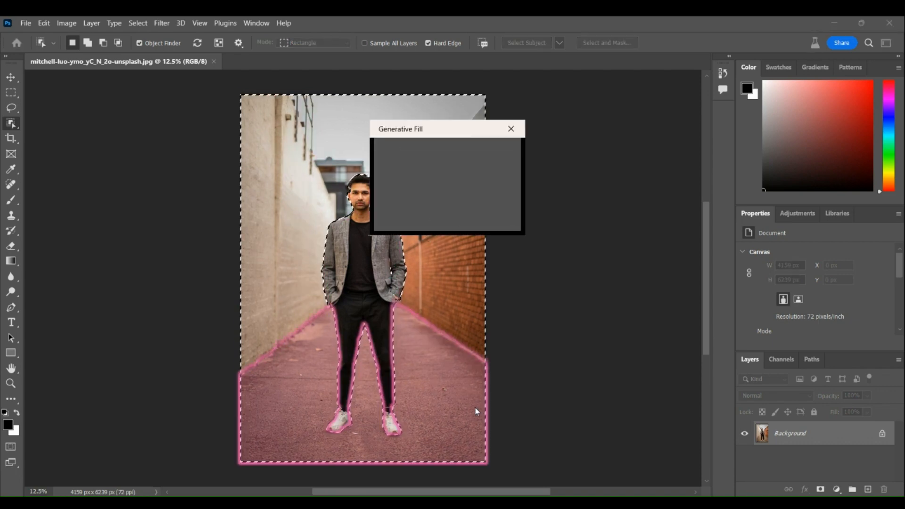
pyautogui.write('ain')
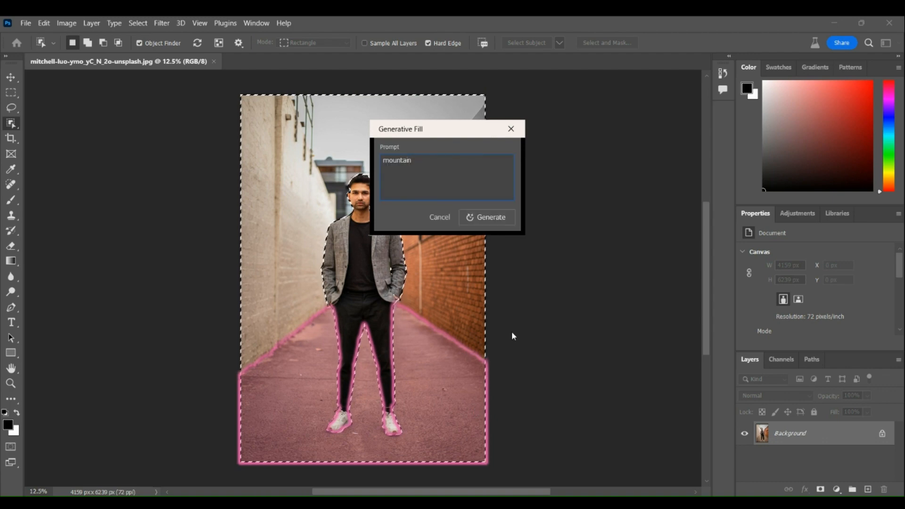
pyautogui.click(505, 218)
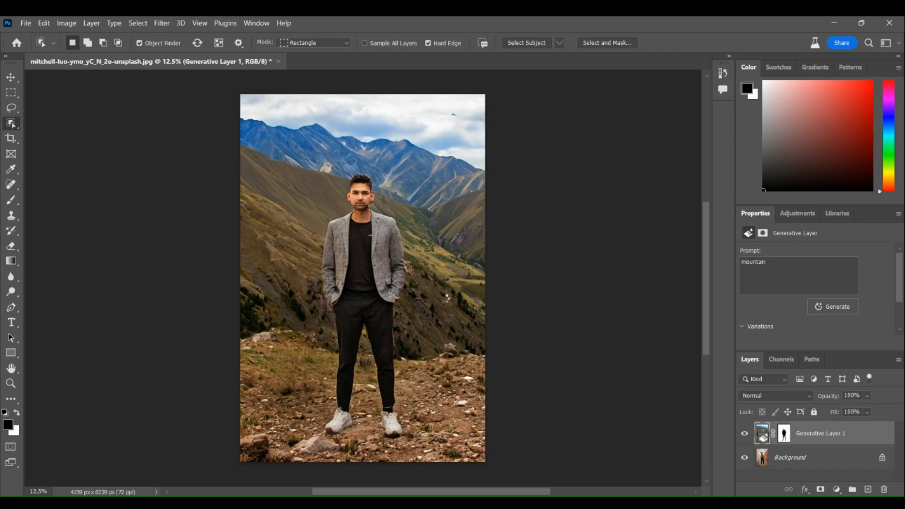
pyautogui.moveTo(900, 289); pyautogui.dragTo(901, 313)
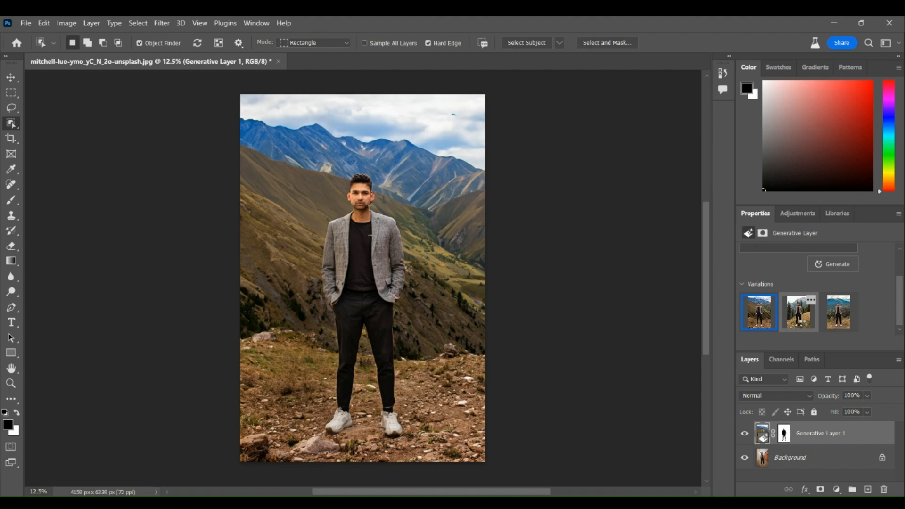
pyautogui.click(803, 323)
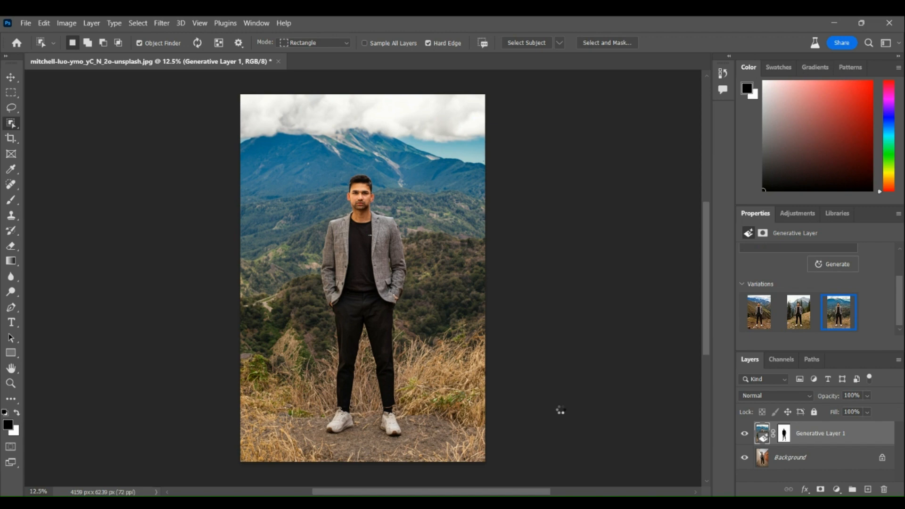
# Draw a freehand Lasso selection around the man's body and clothes, from the neck down to the ankles.
pyautogui.moveTo(10, 107); pyautogui.dragTo(57, 136)
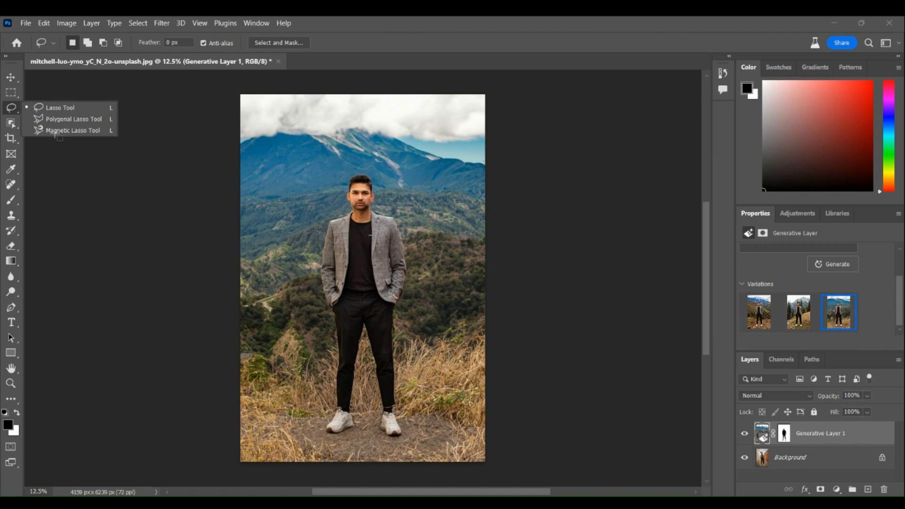
pyautogui.click(432, 113)
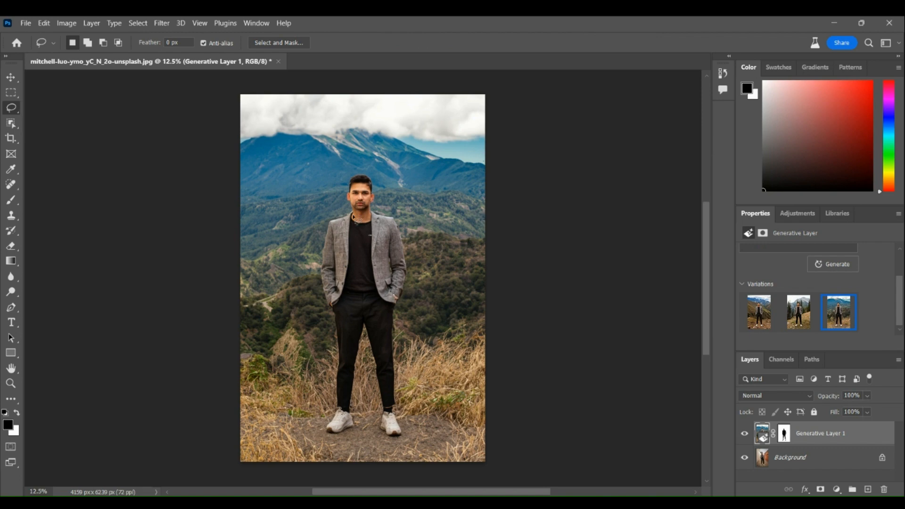
pyautogui.moveTo(356, 219)
pyautogui.mouseDown()
pyautogui.moveTo(395, 220)
pyautogui.moveTo(408, 232)
pyautogui.moveTo(407, 295)
pyautogui.moveTo(393, 325)
pyautogui.moveTo(397, 402)
pyautogui.moveTo(383, 427)
pyautogui.mouseUp()
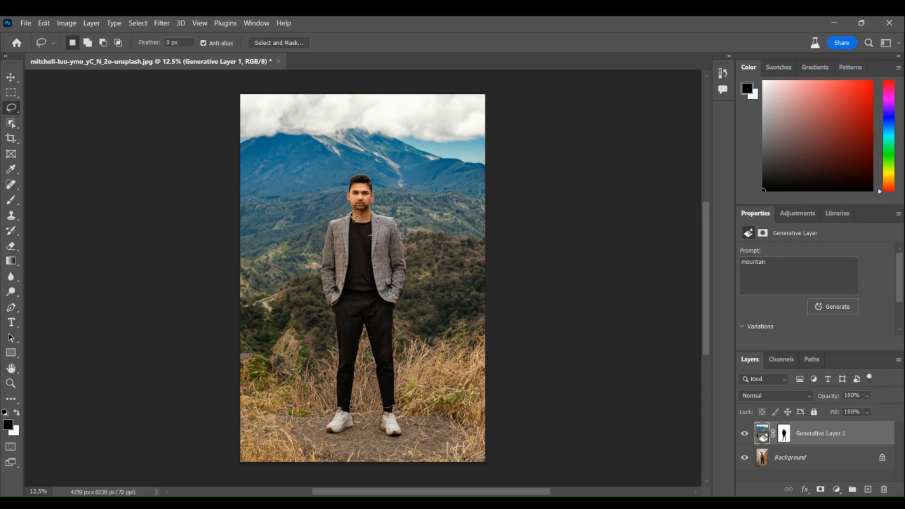
pyautogui.moveTo(352, 215)
pyautogui.mouseDown()
pyautogui.moveTo(400, 326)
pyautogui.moveTo(401, 400)
pyautogui.mouseUp()
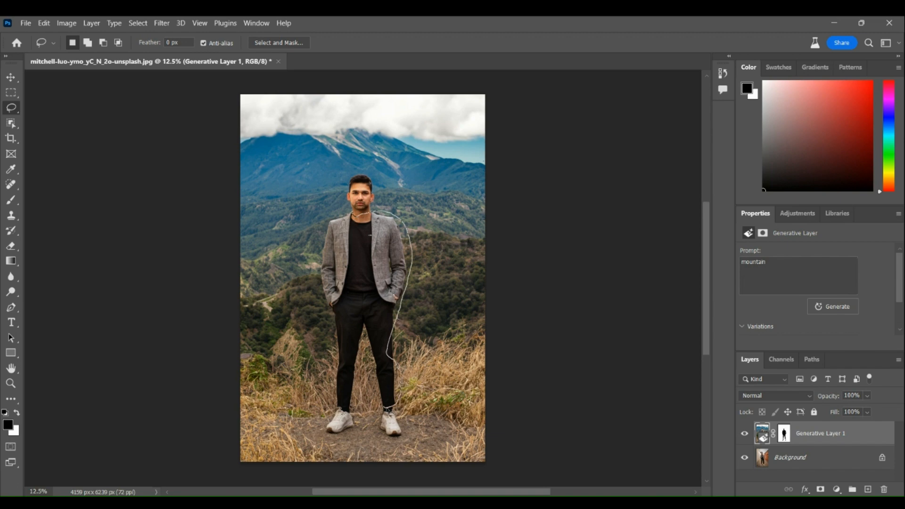
pyautogui.moveTo(386, 408)
pyautogui.mouseDown()
pyautogui.moveTo(372, 389)
pyautogui.moveTo(362, 349)
pyautogui.moveTo(363, 410)
pyautogui.moveTo(342, 411)
pyautogui.moveTo(334, 395)
pyautogui.moveTo(318, 265)
pyautogui.moveTo(324, 233)
pyautogui.moveTo(359, 215)
pyautogui.mouseUp()
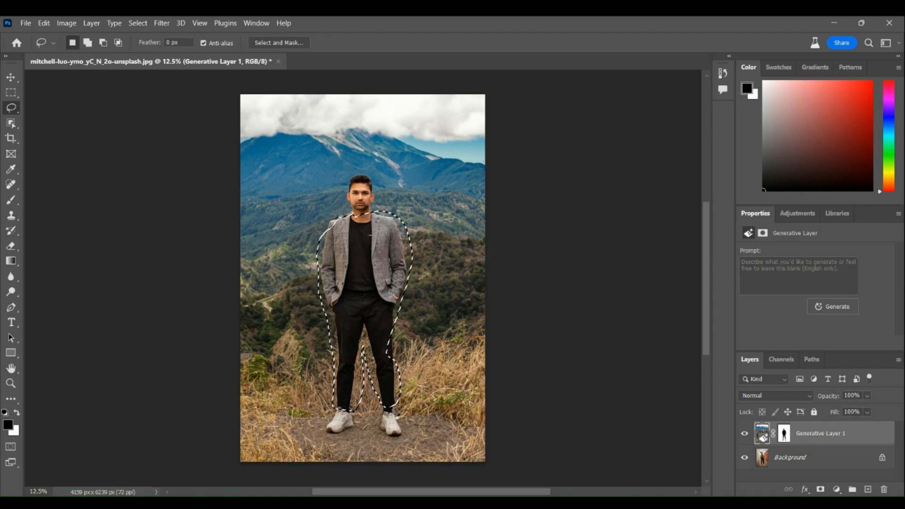
# Replace the man's selected outfit using Generative Fill with the prompt "camping tshirt and shorts".
pyautogui.press('Return')
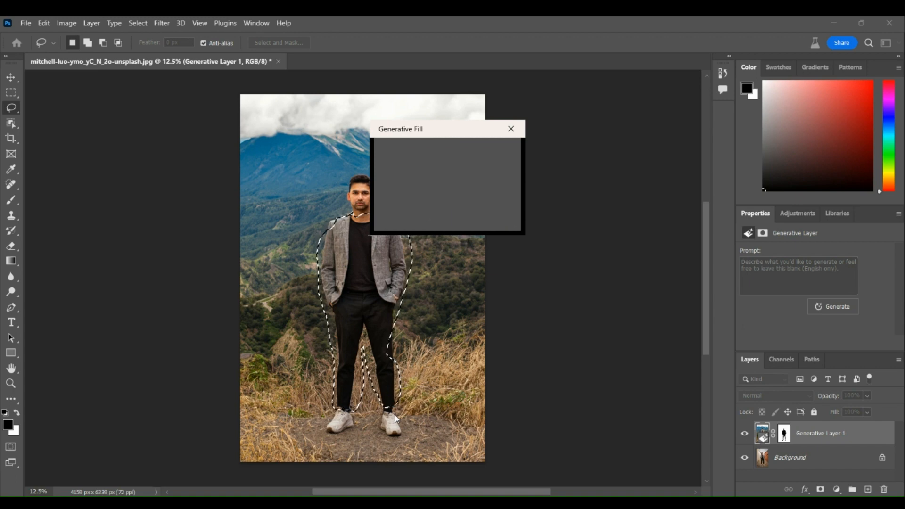
pyautogui.write('camping tsh')
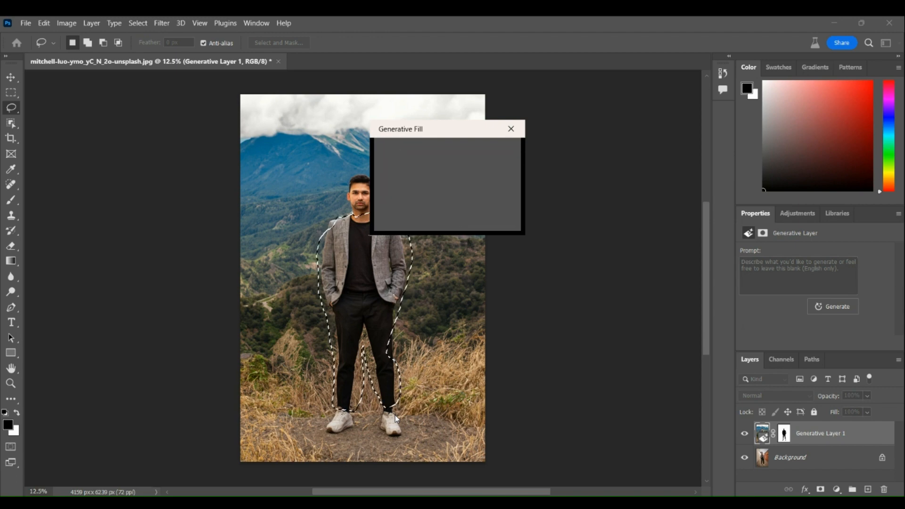
pyautogui.write('irt and shorts')
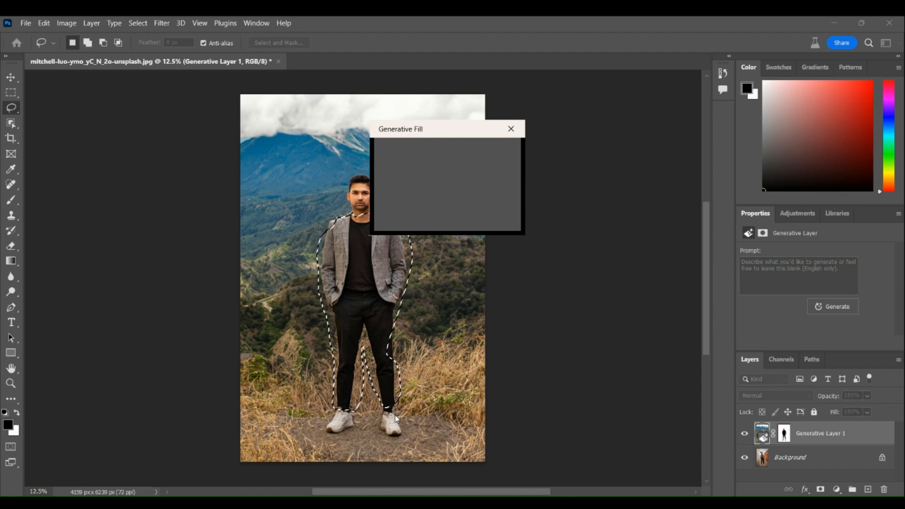
pyautogui.press('Return')
pyautogui.click(491, 224)
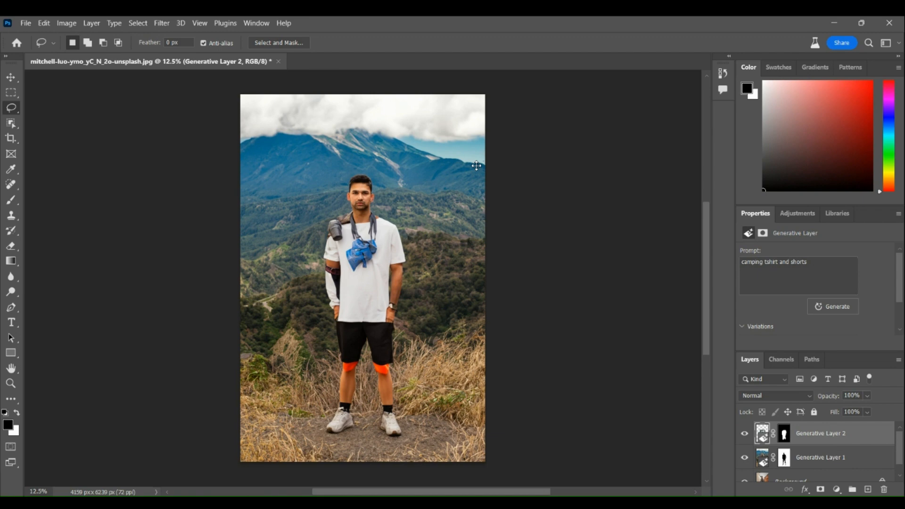
# Compare the generated outfit variations and choose the third one, with the backpack and plain black shorts.
pyautogui.scroll(-1, 477, 166)
pyautogui.hscroll(-1, 367, 235)
pyautogui.hscroll(-2, 367, 235)
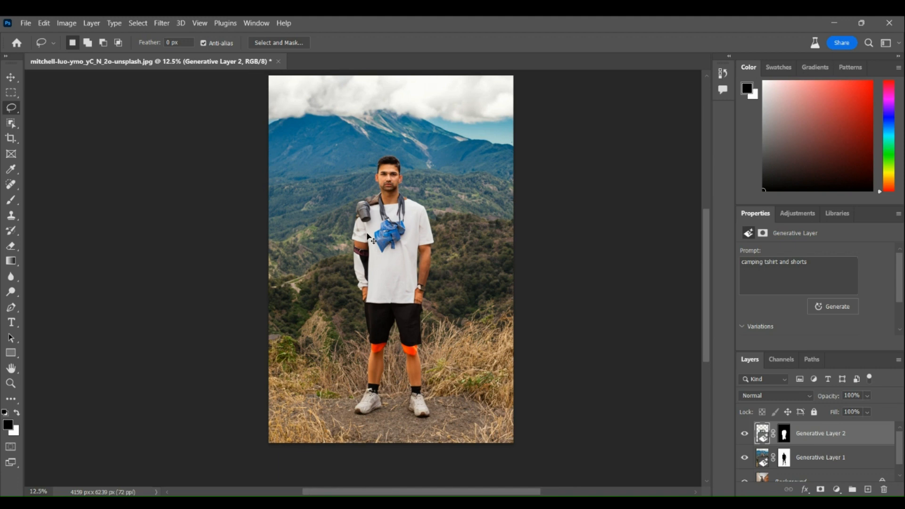
pyautogui.scroll(-2, 856, 303)
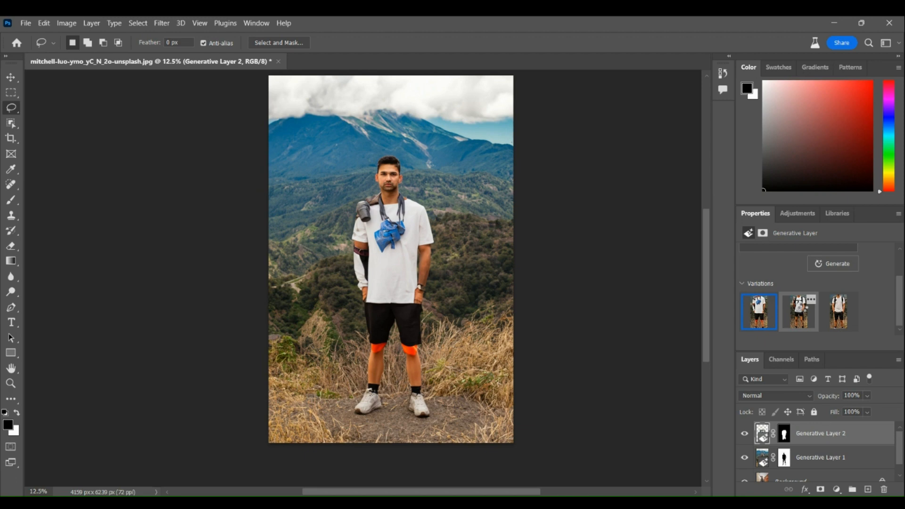
pyautogui.click(799, 312)
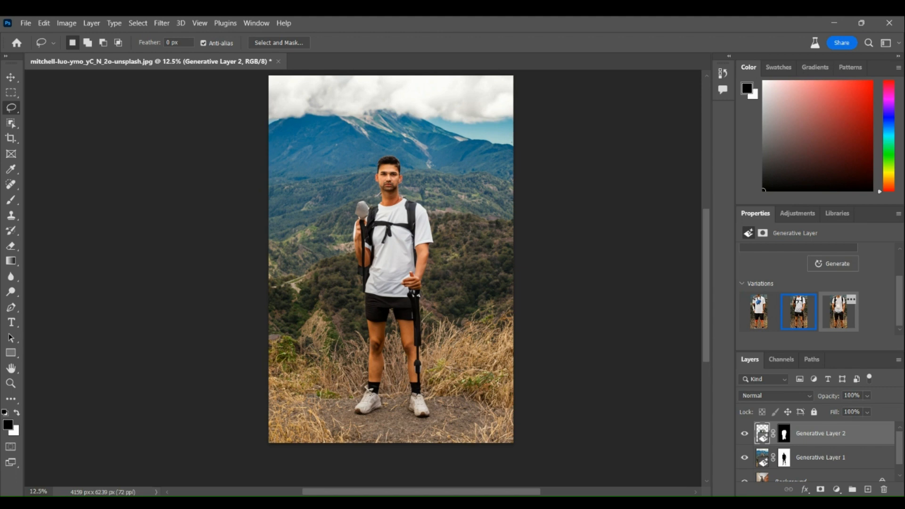
pyautogui.click(837, 310)
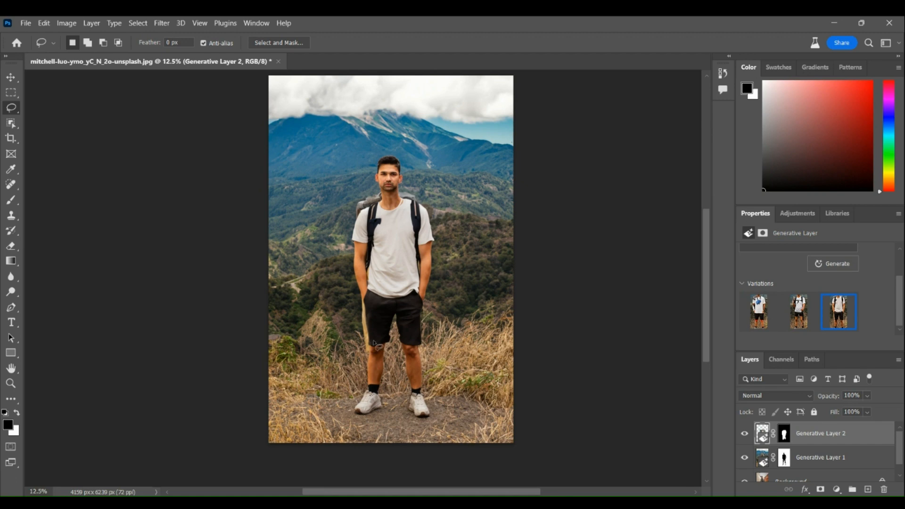
# Try a Generative Fill of "baseball cap black" on a lassoed area over the man's head, and undo it.
pyautogui.hscroll(-2, 392, 311)
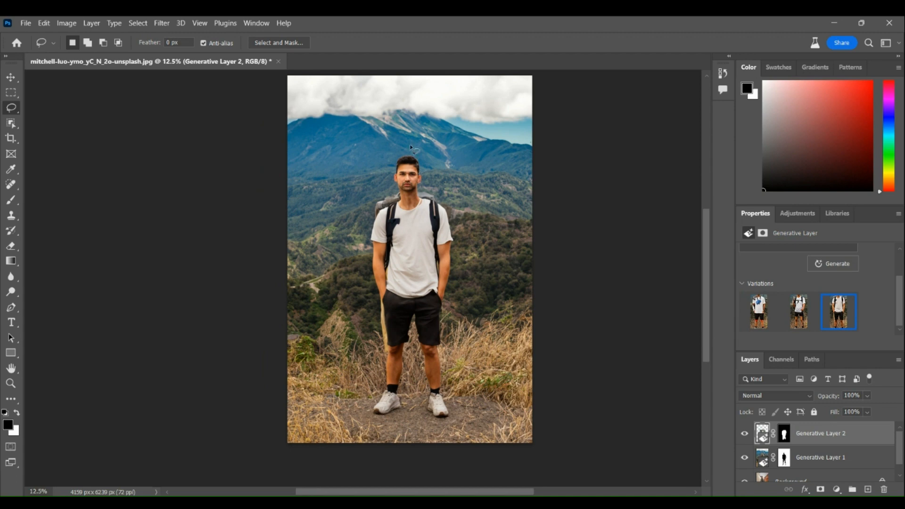
pyautogui.moveTo(411, 147)
pyautogui.mouseDown()
pyautogui.moveTo(385, 169)
pyautogui.moveTo(421, 169)
pyautogui.moveTo(409, 148)
pyautogui.mouseUp()
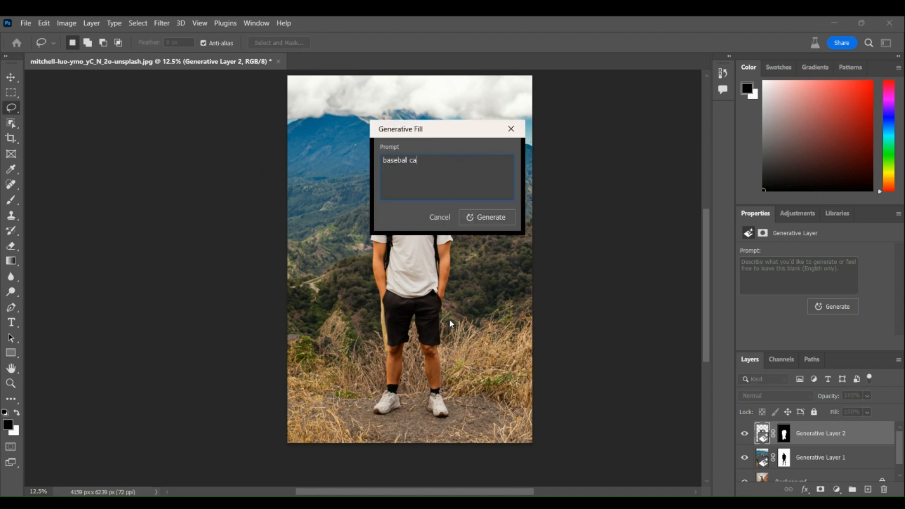
pyautogui.write('p black')
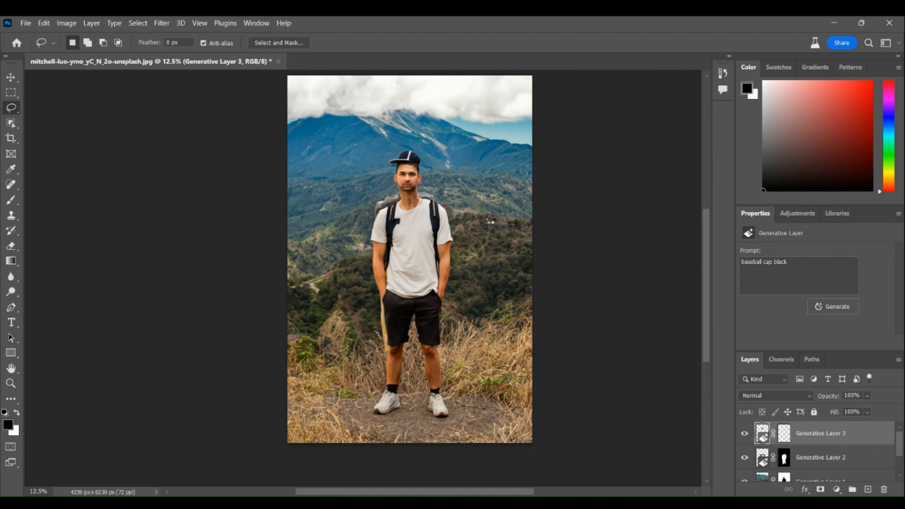
pyautogui.scroll(-2, 804, 330)
pyautogui.click(815, 317)
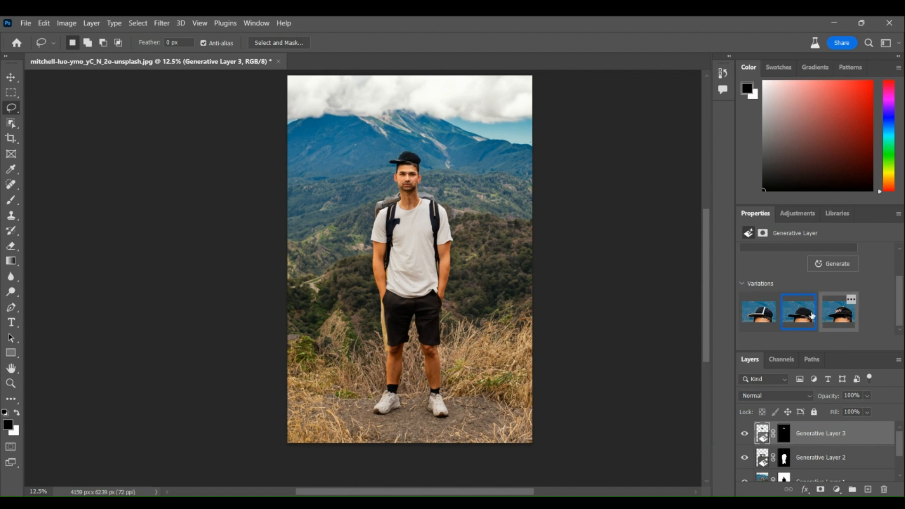
pyautogui.click(846, 315)
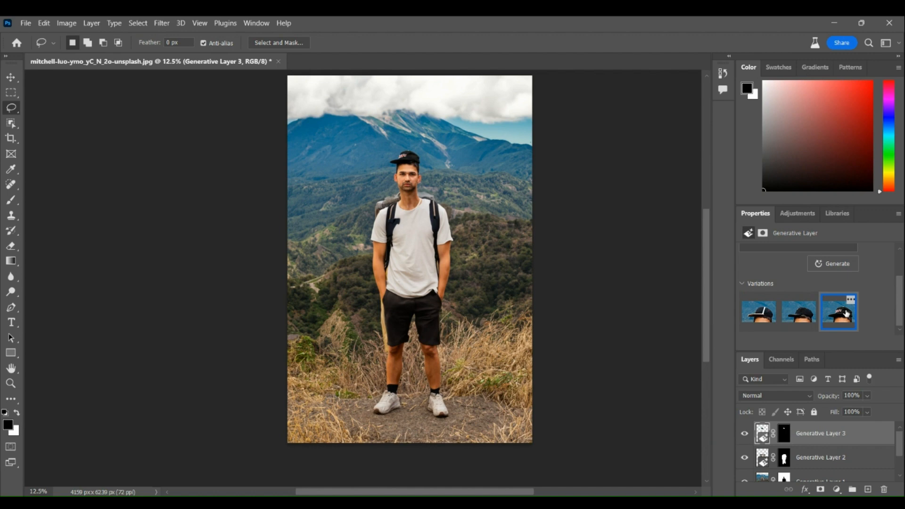
pyautogui.hotkey('ctrl', 'z')
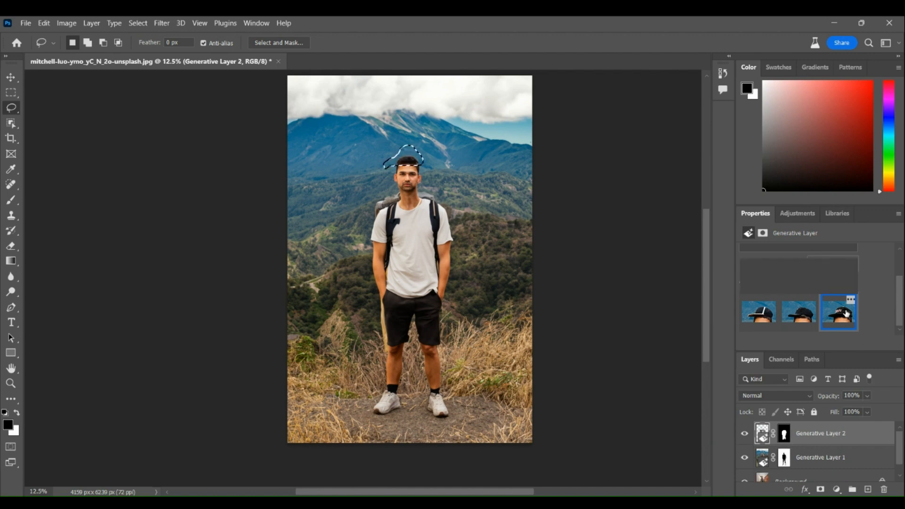
pyautogui.click(432, 138)
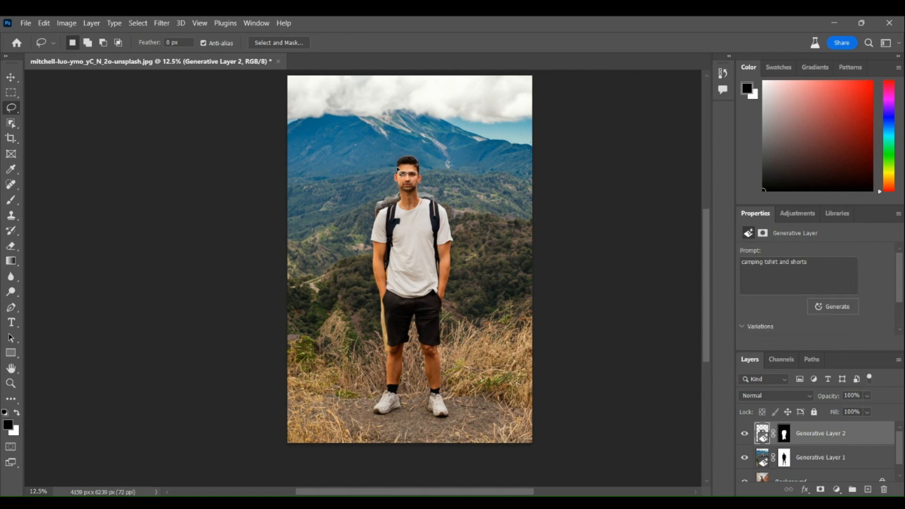
# Lasso the man's hair, generate a "baseball cap" there, and choose the third variation with the red cap.
pyautogui.moveTo(398, 169)
pyautogui.mouseDown()
pyautogui.moveTo(422, 172)
pyautogui.moveTo(425, 160)
pyautogui.moveTo(397, 153)
pyautogui.moveTo(398, 170)
pyautogui.mouseUp()
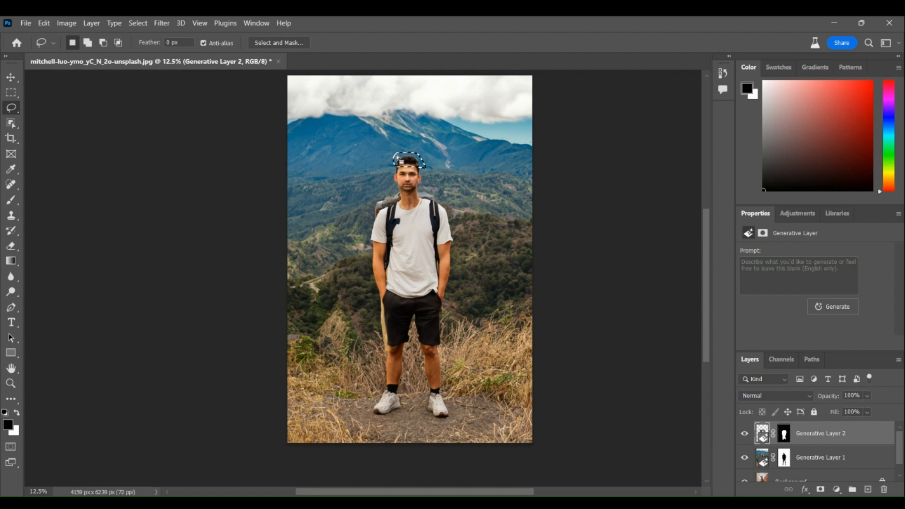
pyautogui.click(803, 264)
pyautogui.write('baseball cap')
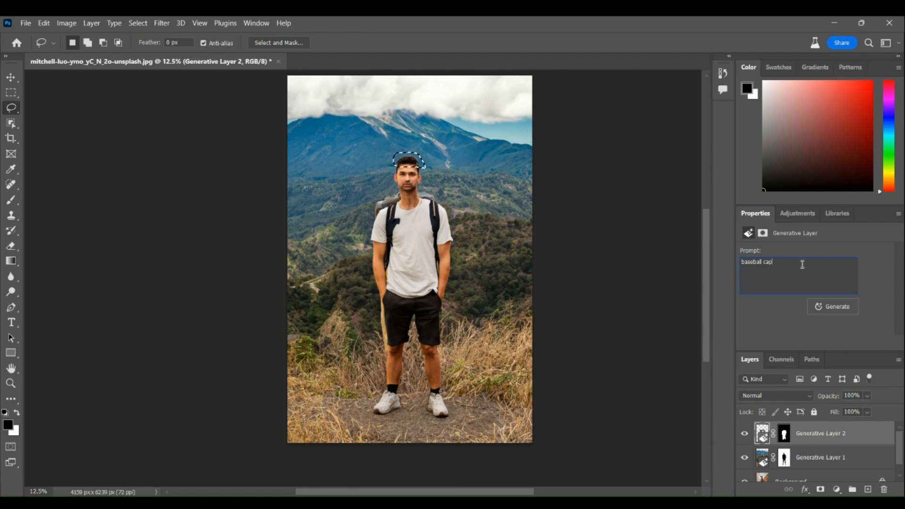
pyautogui.click(845, 309)
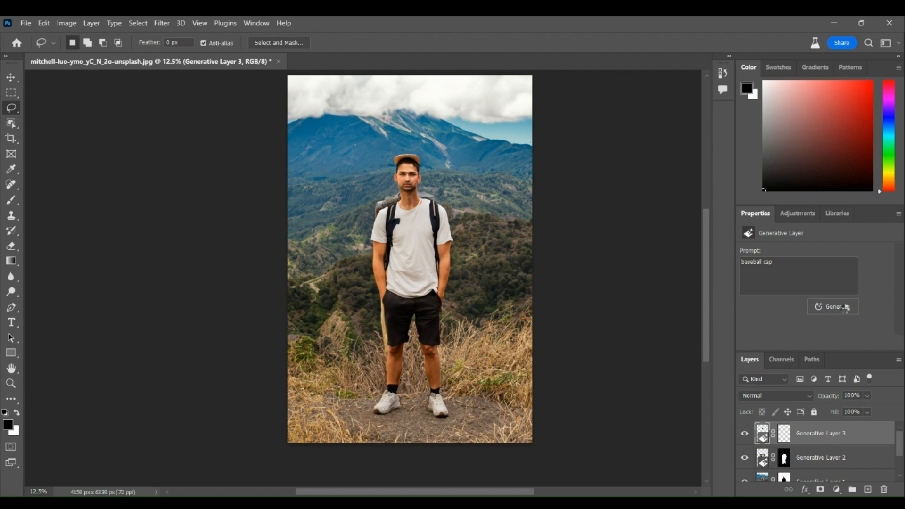
pyautogui.click(807, 325)
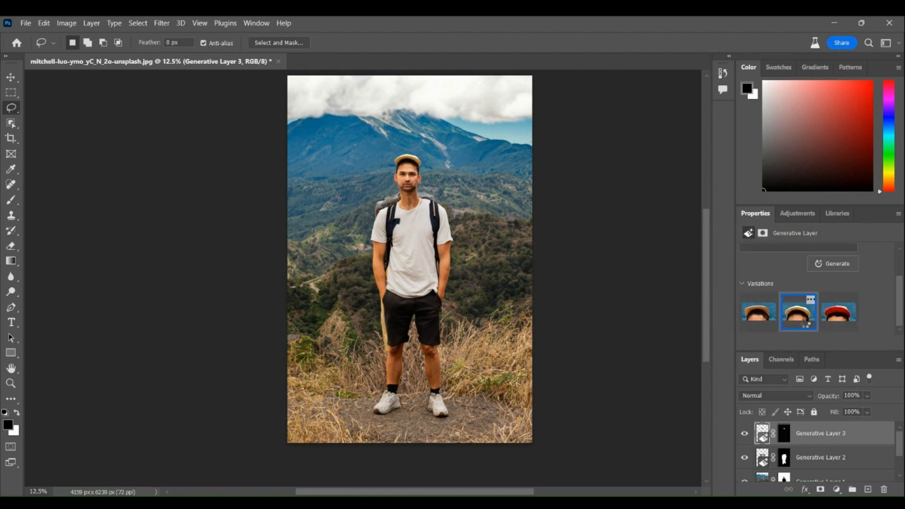
pyautogui.click(821, 319)
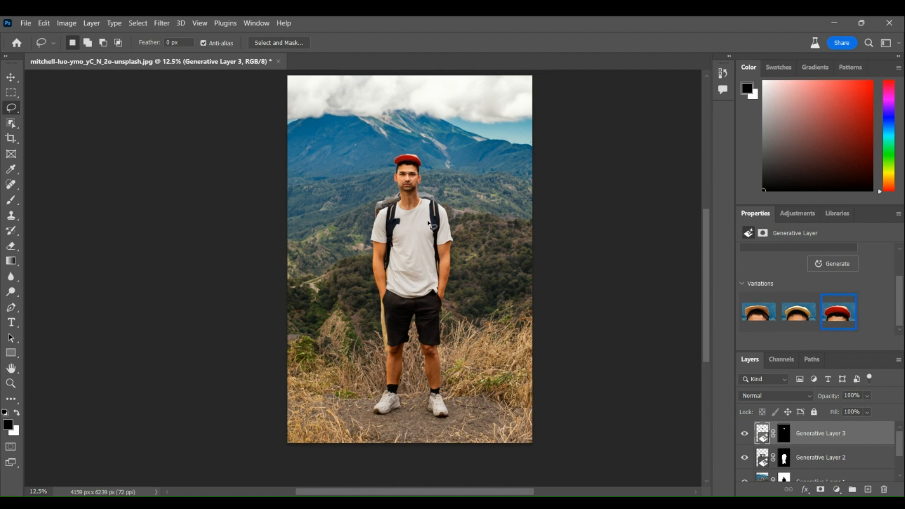
# Lasso the man's mouth and chin area and run a generative fill on it with the prompt "no moustache".
pyautogui.scroll(1, 429, 223)
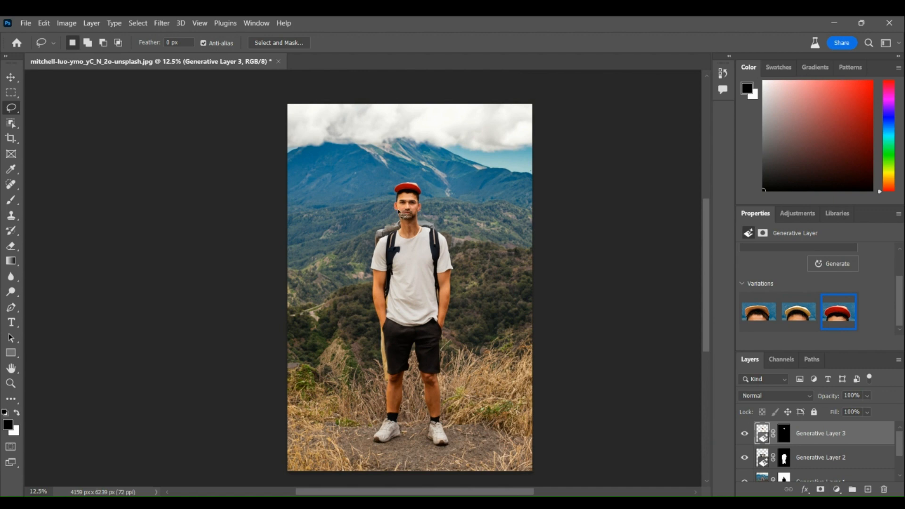
pyautogui.moveTo(400, 212)
pyautogui.mouseDown()
pyautogui.moveTo(420, 218)
pyautogui.moveTo(411, 225)
pyautogui.moveTo(398, 214)
pyautogui.mouseUp()
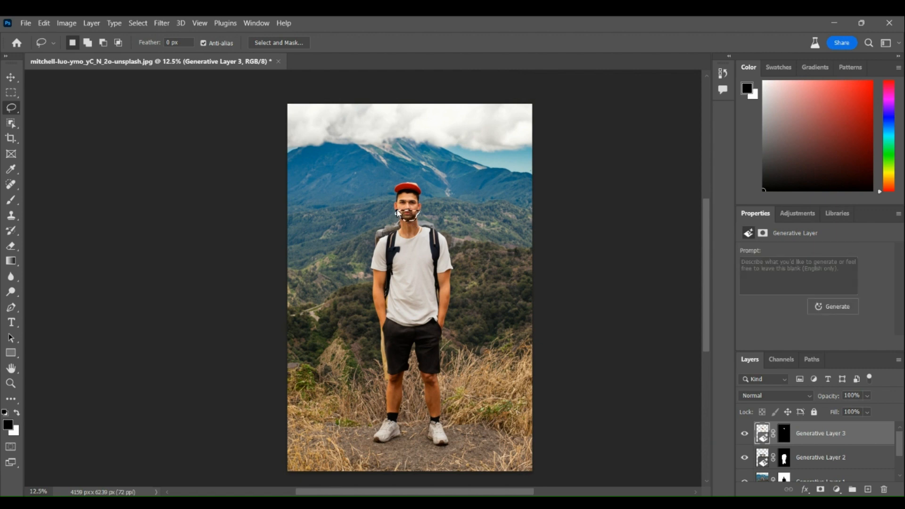
pyautogui.click(780, 263)
pyautogui.write('no moustache')
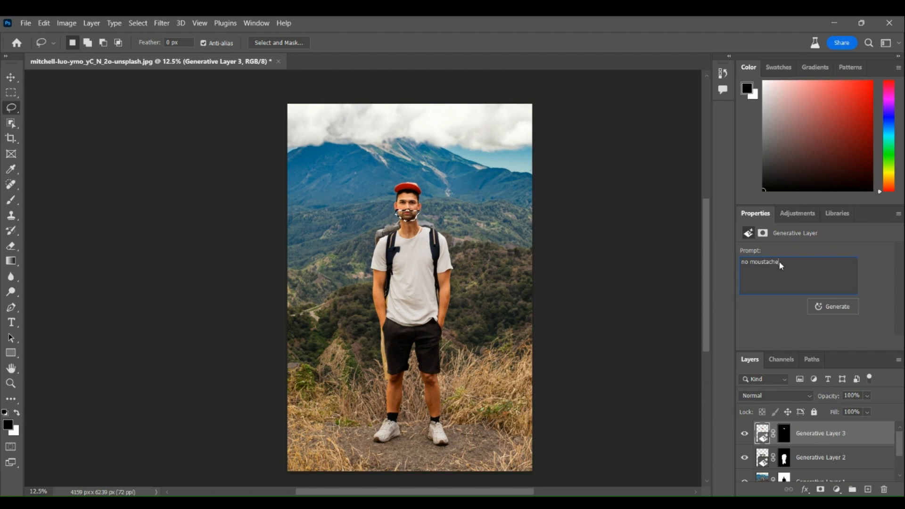
pyautogui.press('Return')
pyautogui.click(843, 310)
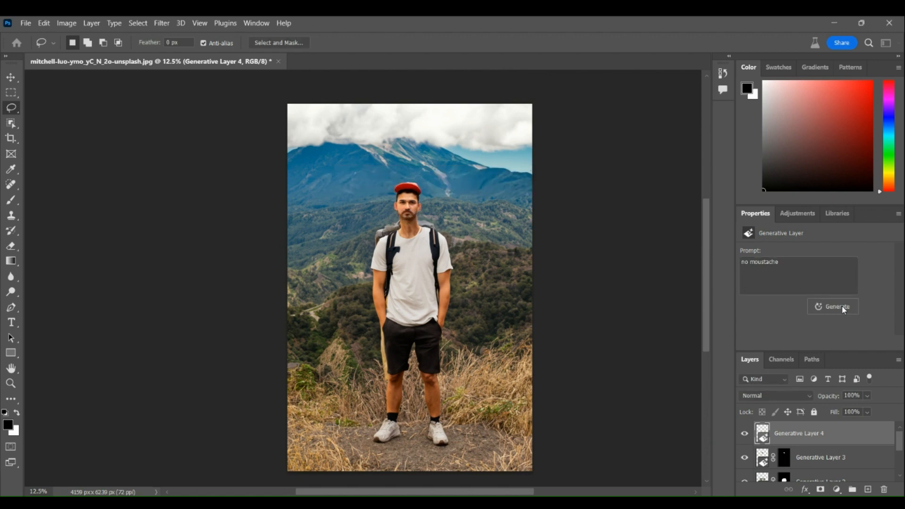
# Regenerate the mouth-area fill with the prompt "remove moustache" and choose the second variation in the top row.
pyautogui.doubleClick(761, 263)
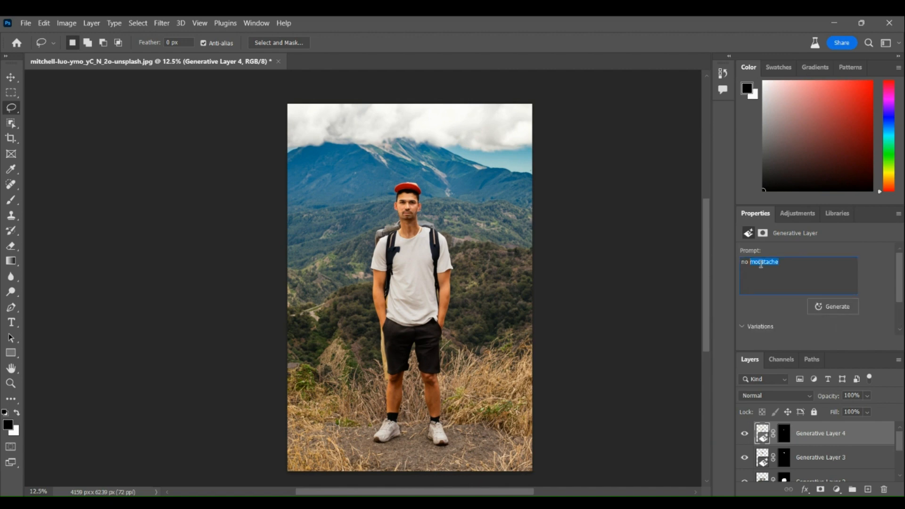
pyautogui.click(761, 263)
pyautogui.doubleClick(750, 263)
pyautogui.write('remove')
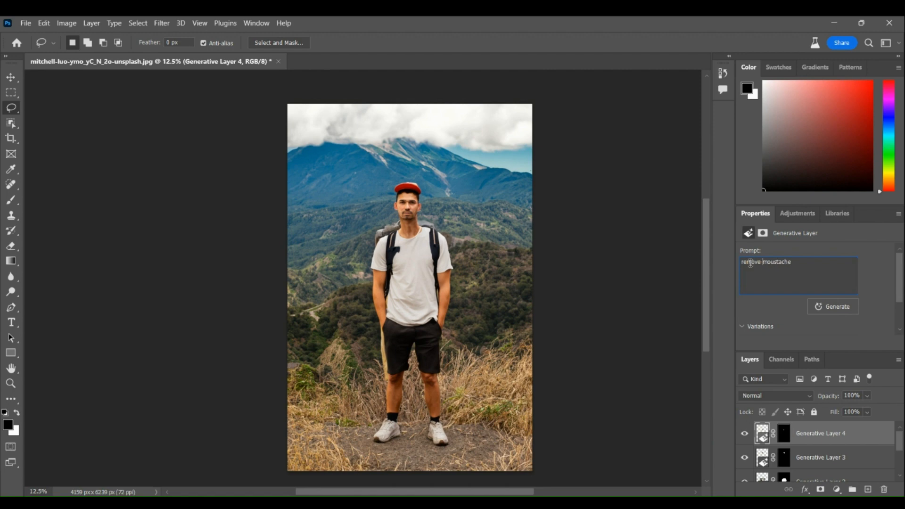
pyautogui.click(843, 309)
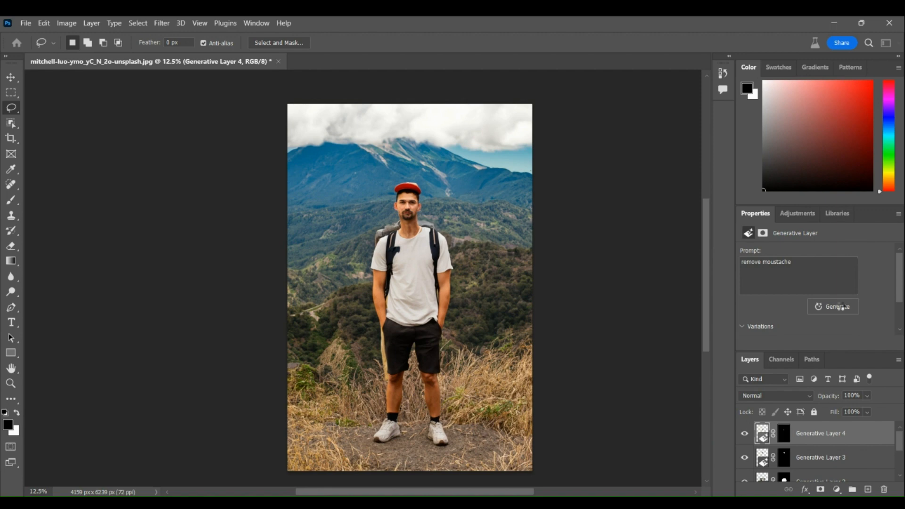
pyautogui.scroll(-3, 800, 277)
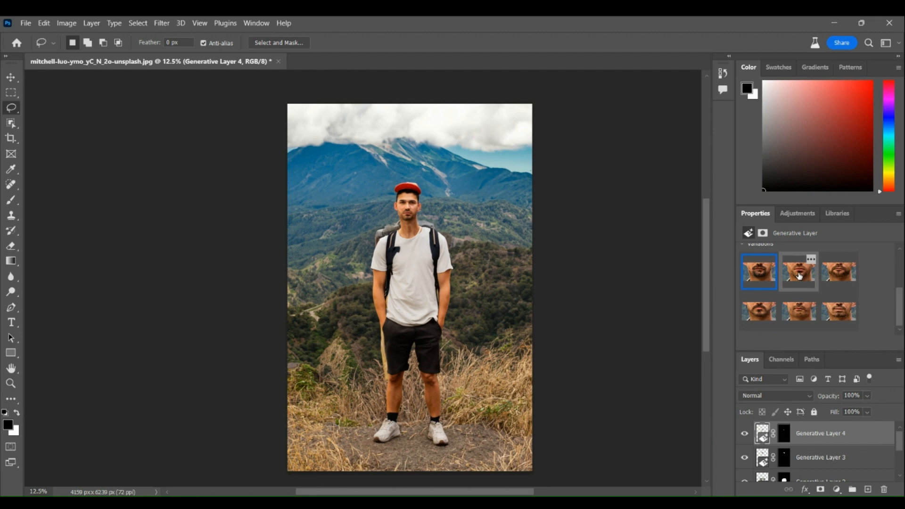
pyautogui.click(800, 276)
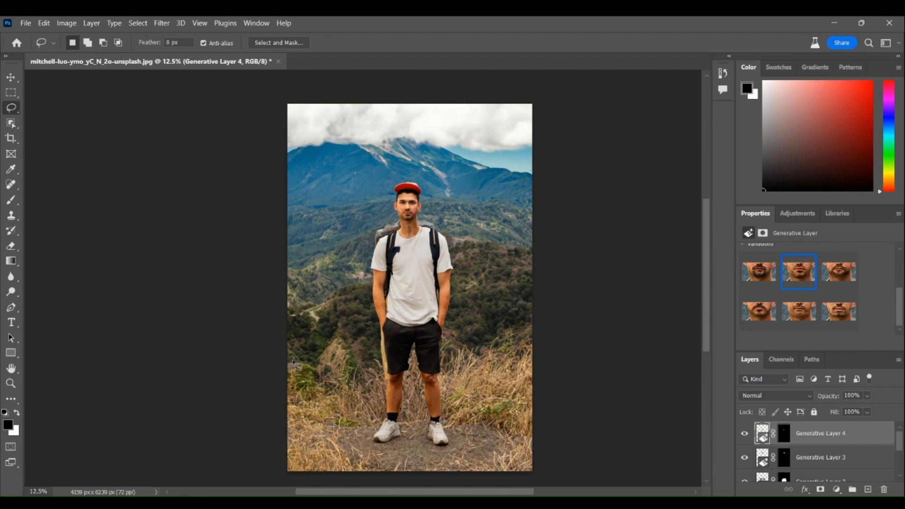
# Lasso a dog-sized area in the grass to the left of the man's legs and generate a "dog" there.
pyautogui.moveTo(292, 358)
pyautogui.mouseDown()
pyautogui.moveTo(311, 376)
pyautogui.moveTo(341, 380)
pyautogui.moveTo(349, 366)
pyautogui.moveTo(364, 397)
pyautogui.moveTo(334, 412)
pyautogui.moveTo(327, 426)
pyautogui.moveTo(325, 418)
pyautogui.moveTo(309, 427)
pyautogui.moveTo(311, 418)
pyautogui.moveTo(304, 429)
pyautogui.moveTo(291, 412)
pyautogui.moveTo(294, 361)
pyautogui.mouseUp()
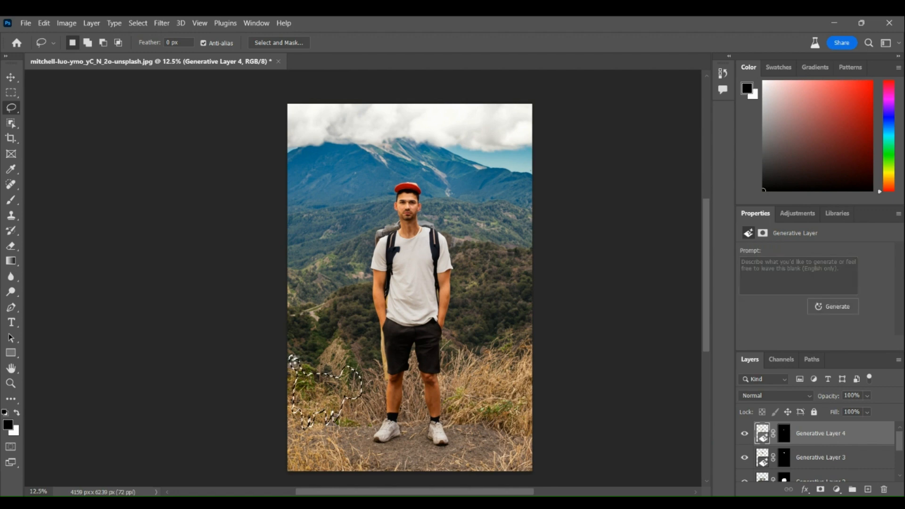
pyautogui.click(836, 276)
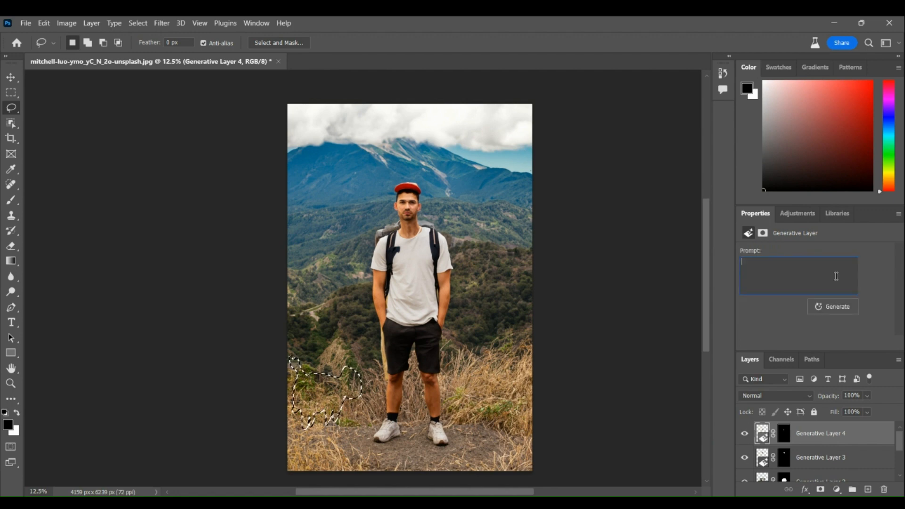
pyautogui.write('dog')
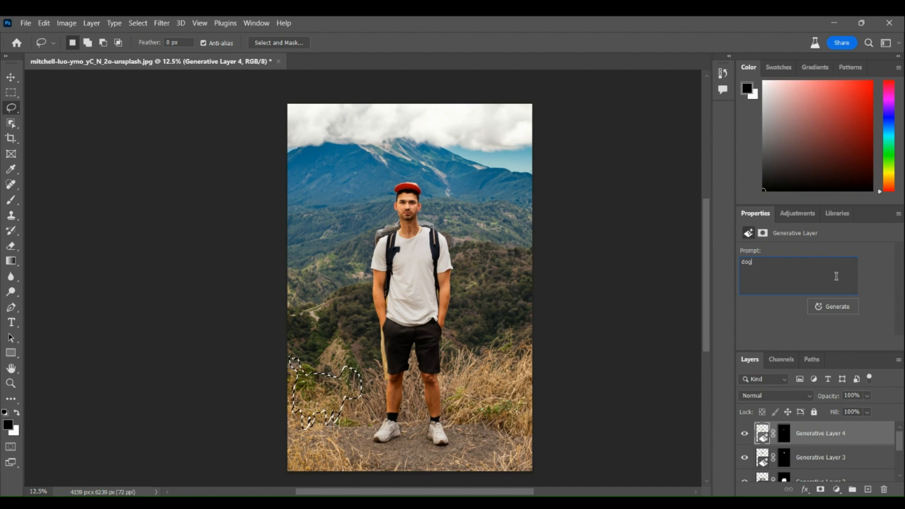
pyautogui.click(854, 307)
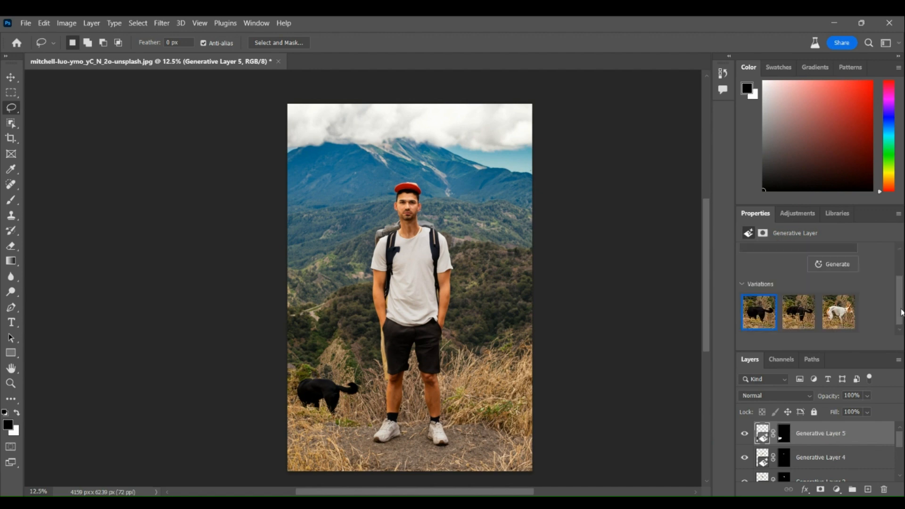
# Compare the generated dog variations and choose the third one, with the white dog.
pyautogui.click(834, 325)
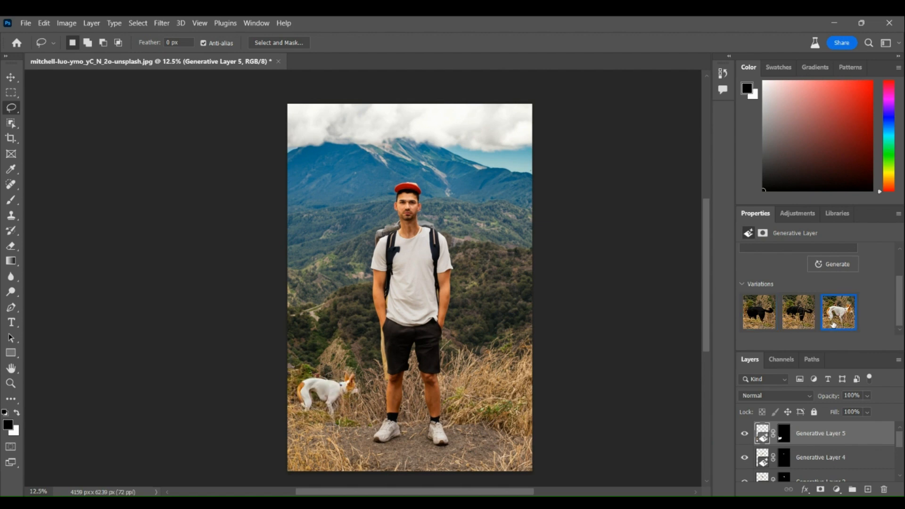
pyautogui.click(791, 330)
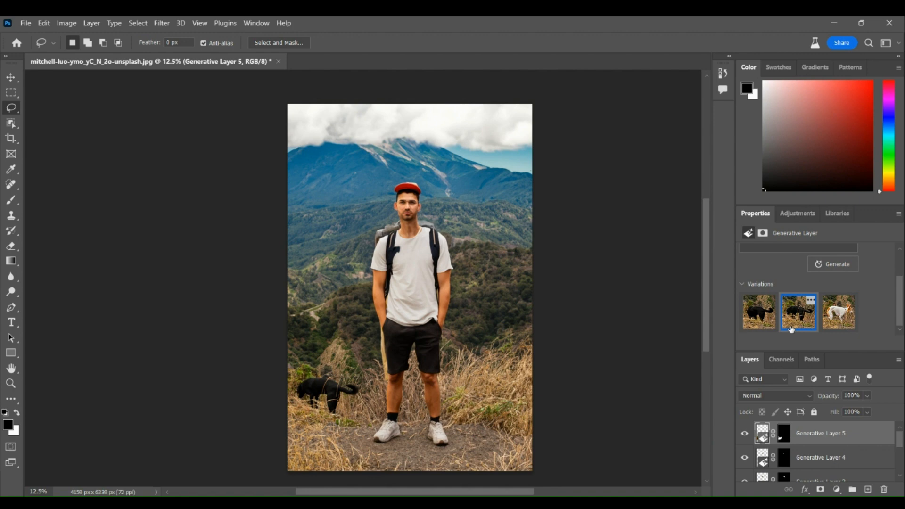
pyautogui.click(825, 315)
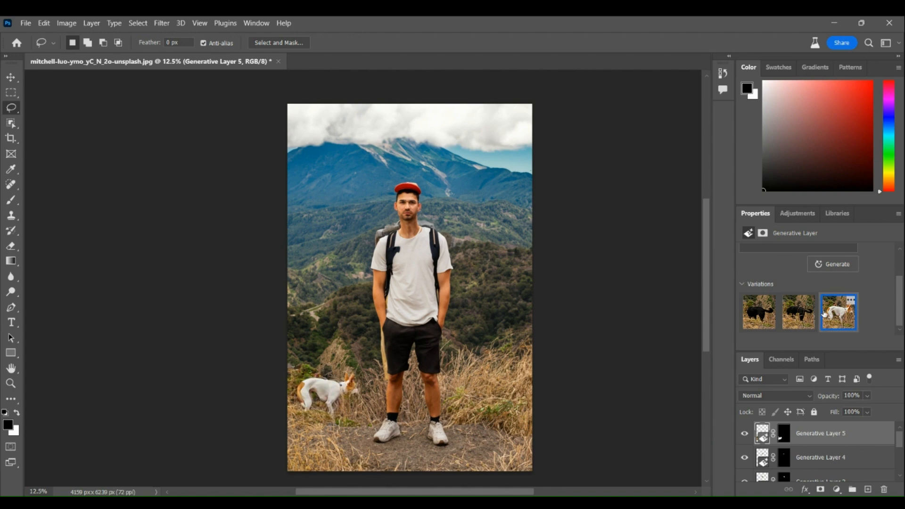
pyautogui.hscroll(-1, 337, 383)
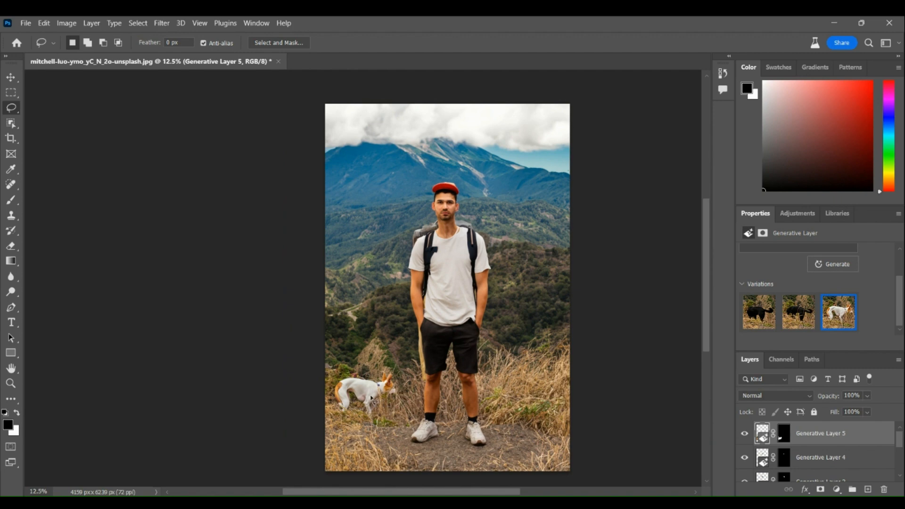
pyautogui.scroll(-5, 674, 347)
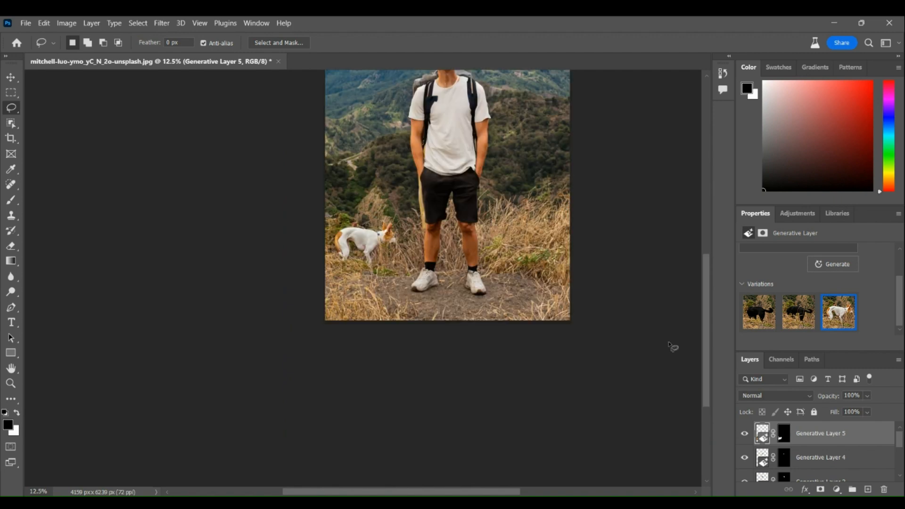
pyautogui.scroll(3, 689, 350)
pyautogui.scroll(1, 688, 350)
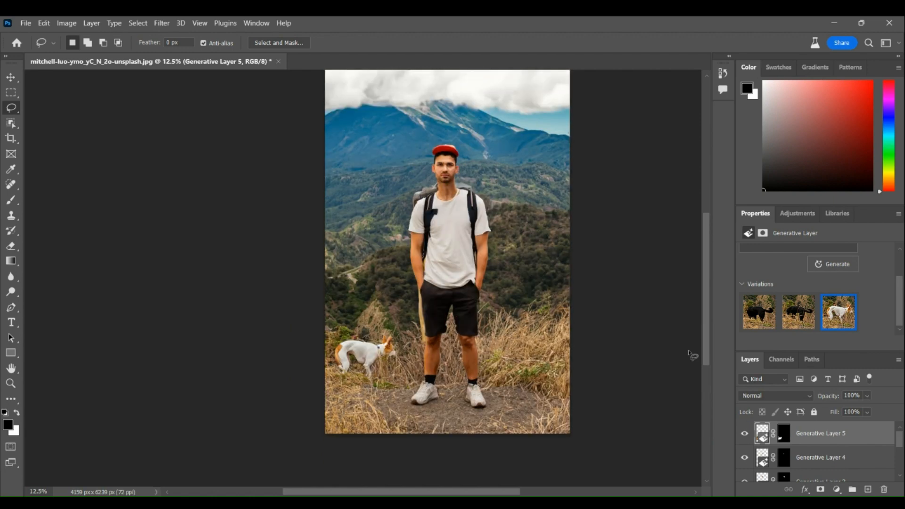